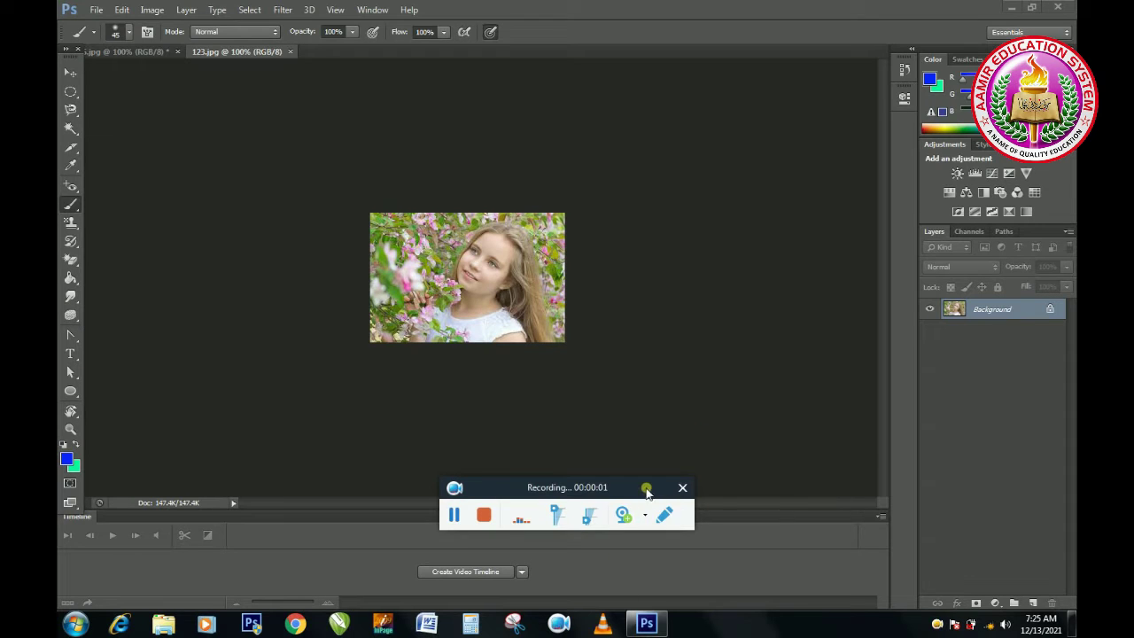
# - Open the Blur/Sharpen/Smudge tool flyout for retouching the 123.jpg girl portrait
pyautogui.moveTo(647, 486)
pyautogui.mouseDown()
pyautogui.moveTo(848, 546)
pyautogui.moveTo(1041, 571)
pyautogui.mouseUp()
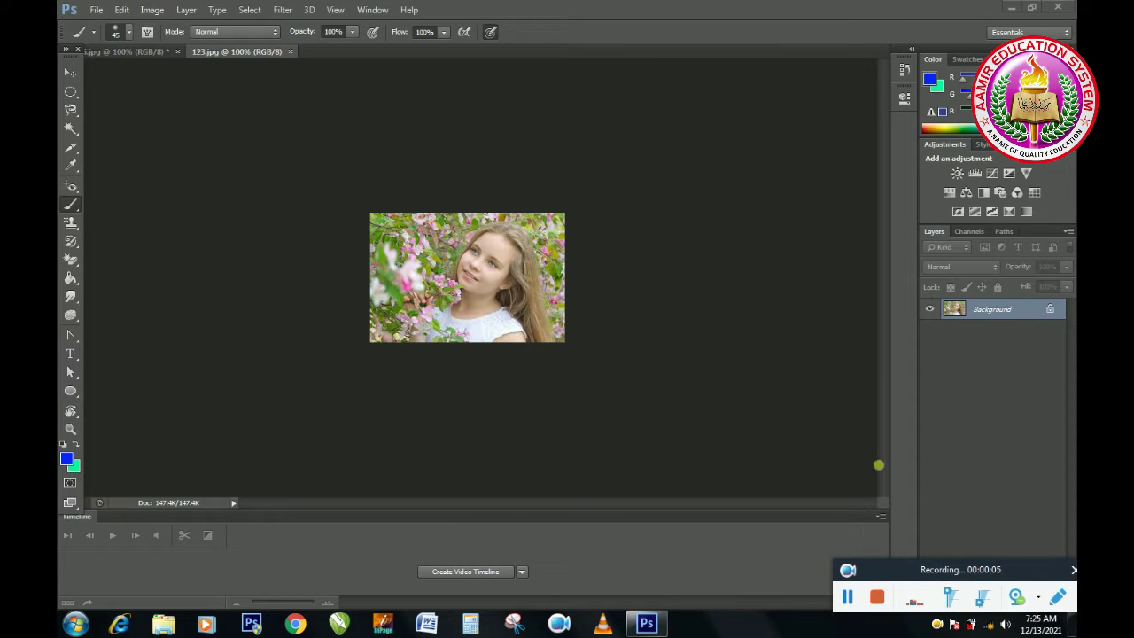
pyautogui.click(76, 298)
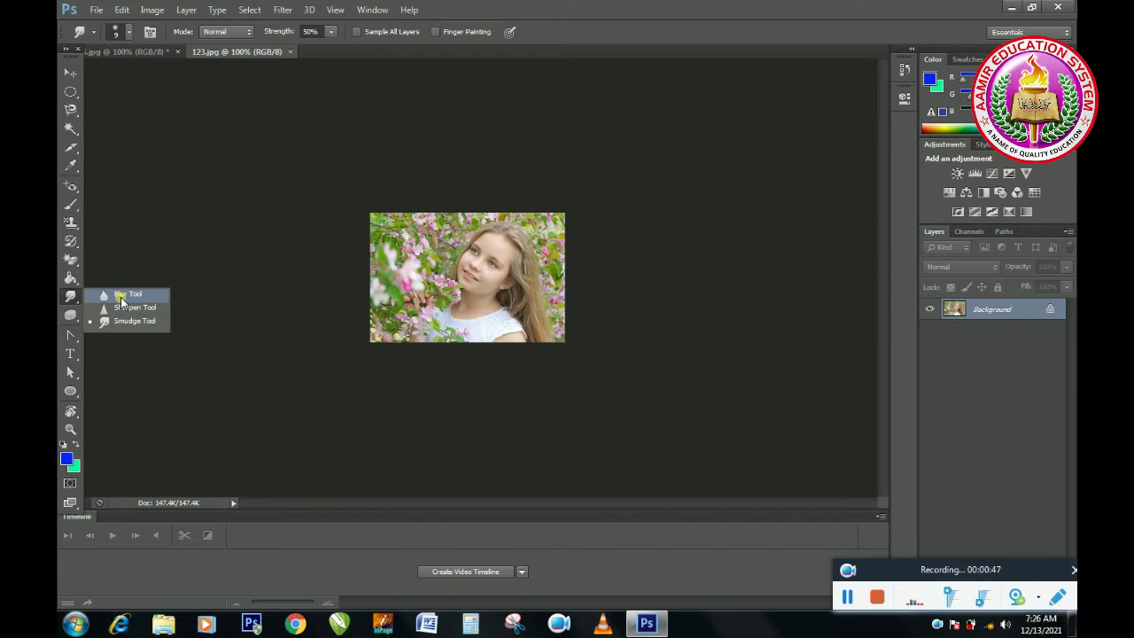
# - Blur the girl's cheek, face and nearby flowers with the Blur Tool, undoing each blur
pyautogui.click(147, 295)
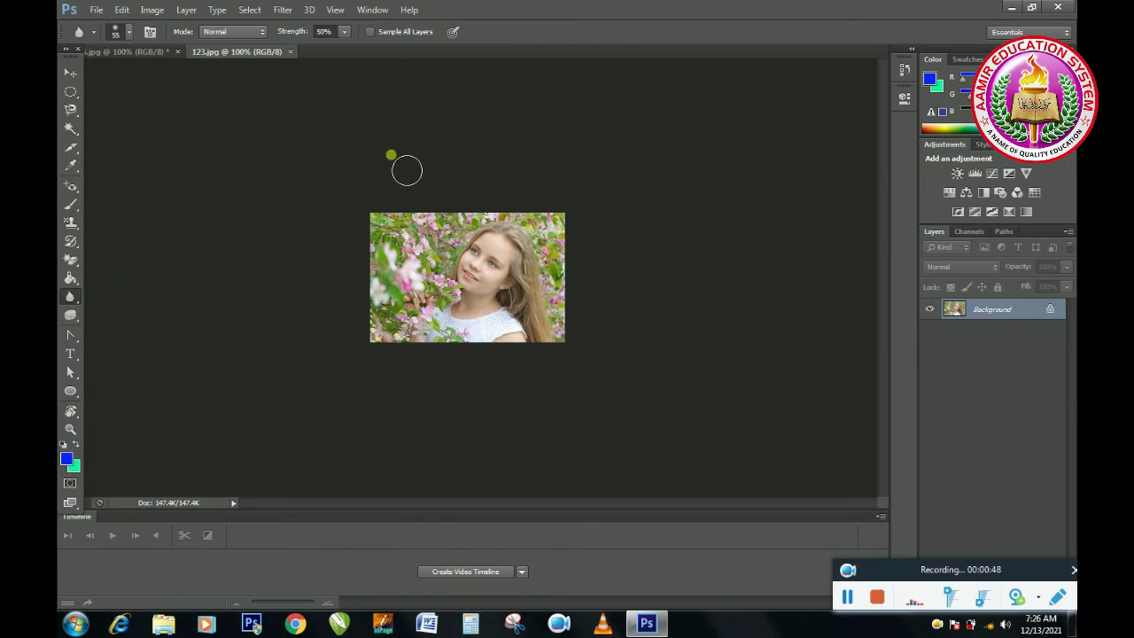
pyautogui.moveTo(444, 260)
pyautogui.mouseDown()
pyautogui.moveTo(457, 271)
pyautogui.moveTo(428, 284)
pyautogui.mouseUp()
pyautogui.moveTo(427, 282)
pyautogui.mouseDown()
pyautogui.moveTo(537, 250)
pyautogui.moveTo(442, 288)
pyautogui.moveTo(444, 236)
pyautogui.mouseUp()
pyautogui.moveTo(444, 235)
pyautogui.mouseDown()
pyautogui.moveTo(415, 246)
pyautogui.moveTo(501, 255)
pyautogui.moveTo(420, 322)
pyautogui.moveTo(392, 330)
pyautogui.moveTo(477, 347)
pyautogui.moveTo(518, 335)
pyautogui.moveTo(493, 319)
pyautogui.moveTo(505, 268)
pyautogui.moveTo(497, 281)
pyautogui.moveTo(492, 238)
pyautogui.moveTo(540, 231)
pyautogui.moveTo(565, 248)
pyautogui.moveTo(573, 324)
pyautogui.moveTo(535, 315)
pyautogui.moveTo(466, 354)
pyautogui.moveTo(537, 347)
pyautogui.moveTo(506, 325)
pyautogui.moveTo(473, 255)
pyautogui.moveTo(409, 236)
pyautogui.moveTo(485, 251)
pyautogui.moveTo(500, 301)
pyautogui.moveTo(413, 350)
pyautogui.moveTo(488, 340)
pyautogui.moveTo(486, 303)
pyautogui.moveTo(507, 330)
pyautogui.moveTo(572, 346)
pyautogui.moveTo(490, 313)
pyautogui.moveTo(512, 236)
pyautogui.moveTo(537, 245)
pyautogui.moveTo(524, 264)
pyautogui.moveTo(483, 258)
pyautogui.moveTo(420, 289)
pyautogui.moveTo(434, 318)
pyautogui.moveTo(489, 309)
pyautogui.moveTo(432, 343)
pyautogui.moveTo(373, 324)
pyautogui.mouseUp()
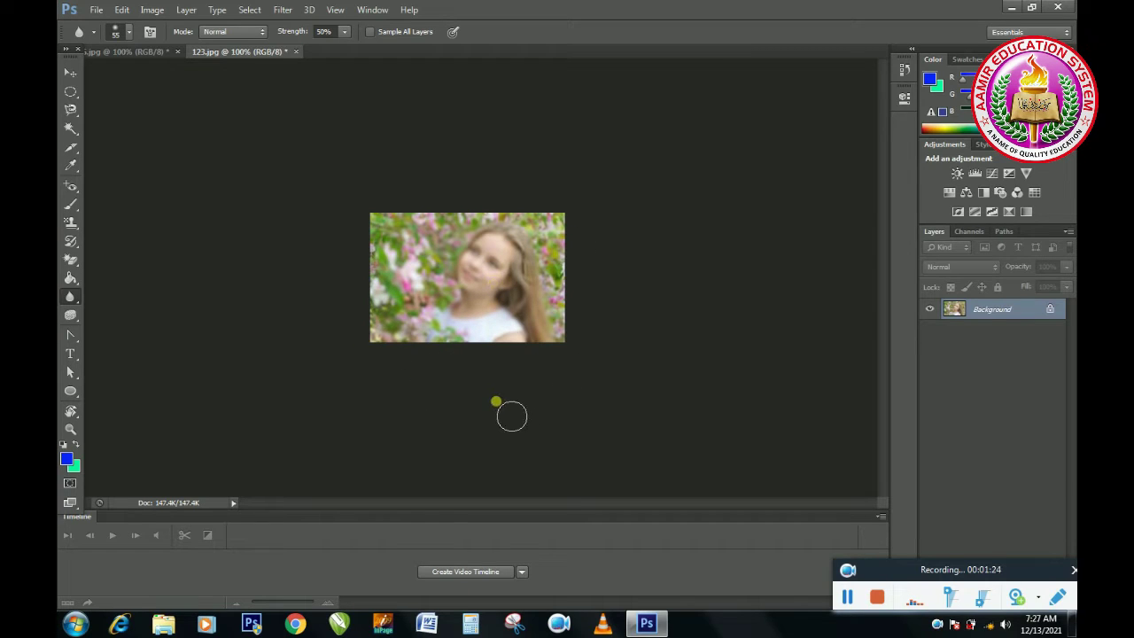
pyautogui.hotkey('ctrl', 'z')
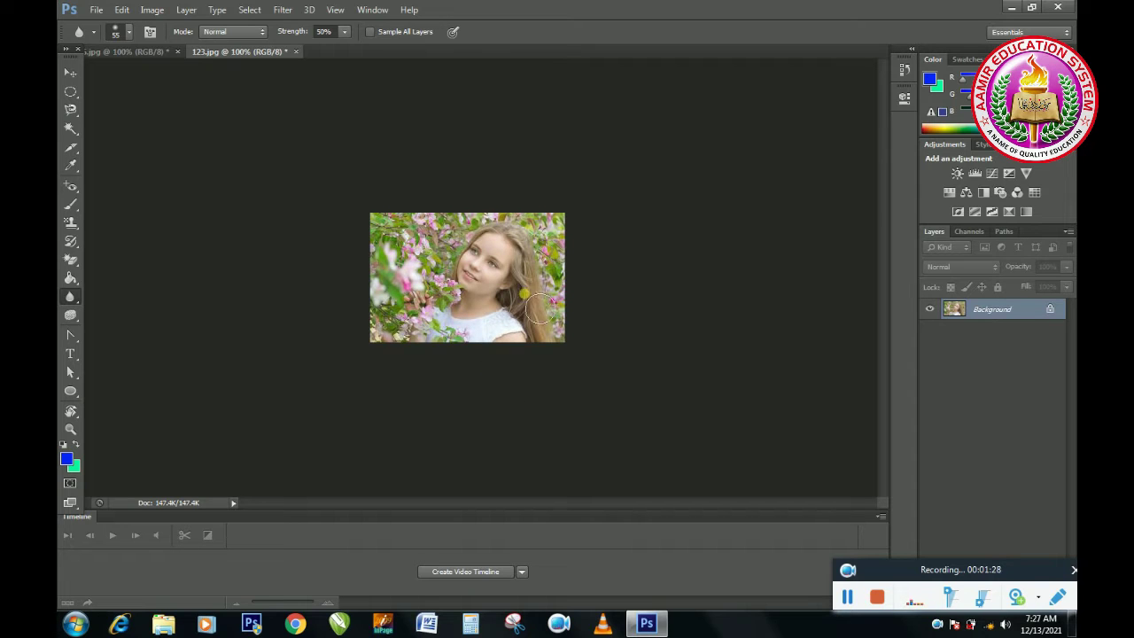
pyautogui.moveTo(514, 275)
pyautogui.mouseDown()
pyautogui.moveTo(504, 268)
pyautogui.moveTo(478, 314)
pyautogui.moveTo(532, 277)
pyautogui.moveTo(469, 266)
pyautogui.moveTo(502, 301)
pyautogui.moveTo(476, 348)
pyautogui.moveTo(526, 296)
pyautogui.moveTo(494, 330)
pyautogui.mouseUp()
pyautogui.hotkey('ctrl', 'z')
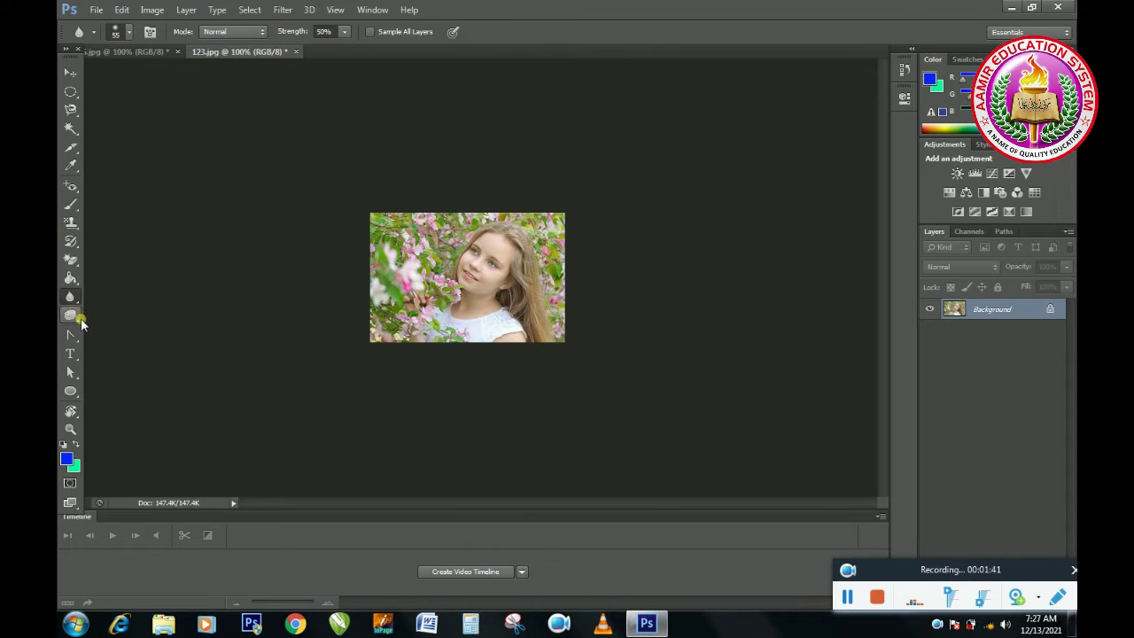
pyautogui.click(78, 319)
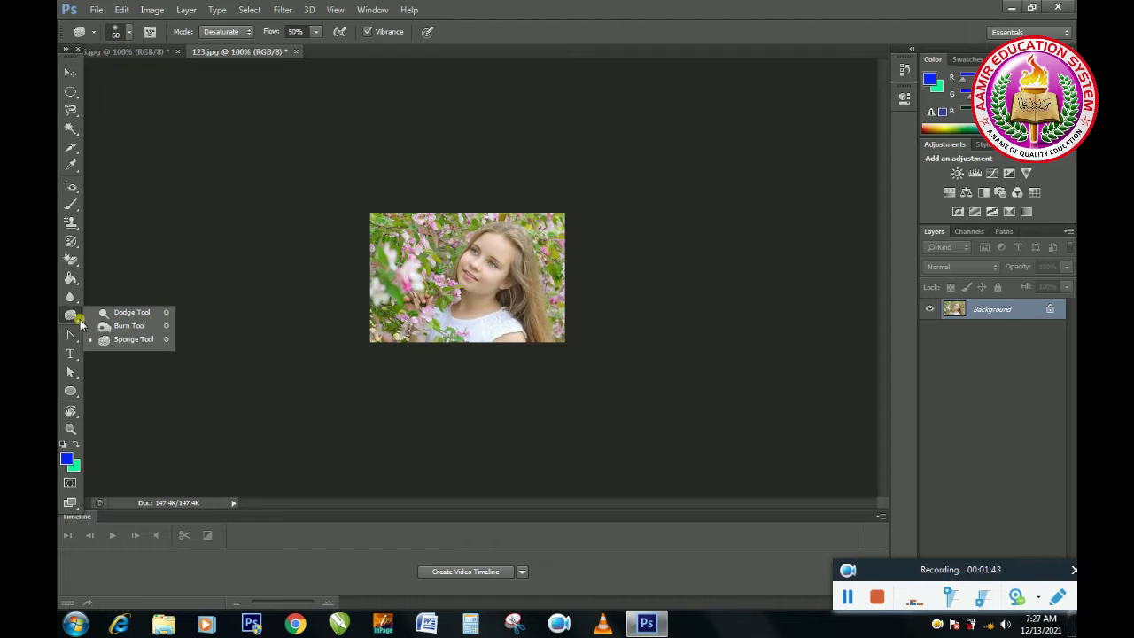
# - Sharpen the girl's cheek, face and hair with the Sharpen Tool, undoing the over-sharpened strokes
pyautogui.click(72, 296)
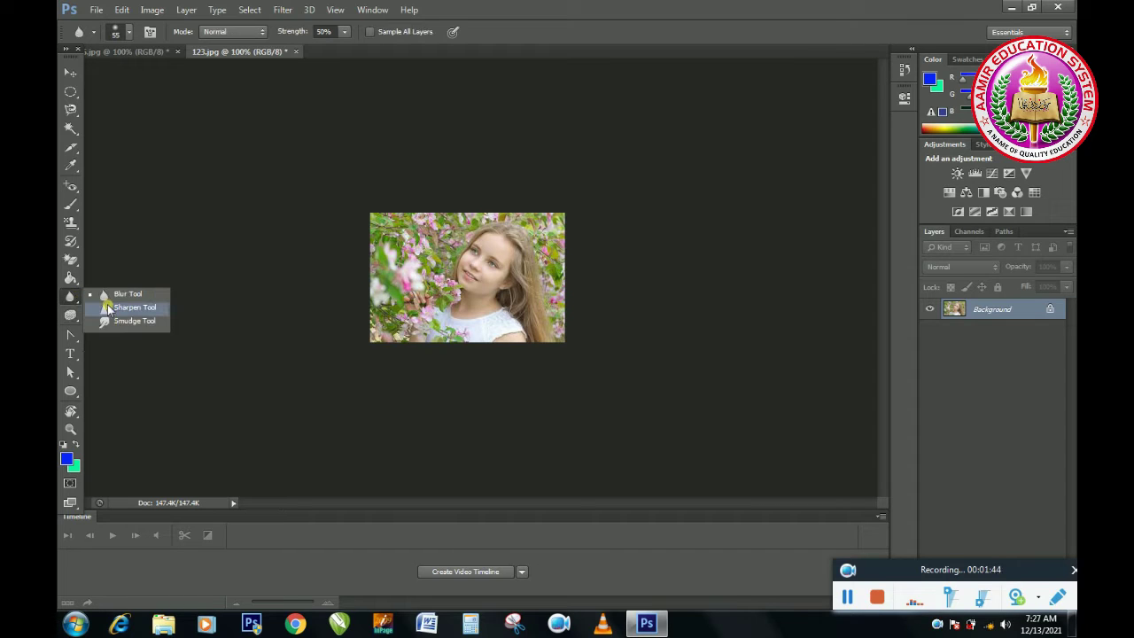
pyautogui.click(110, 308)
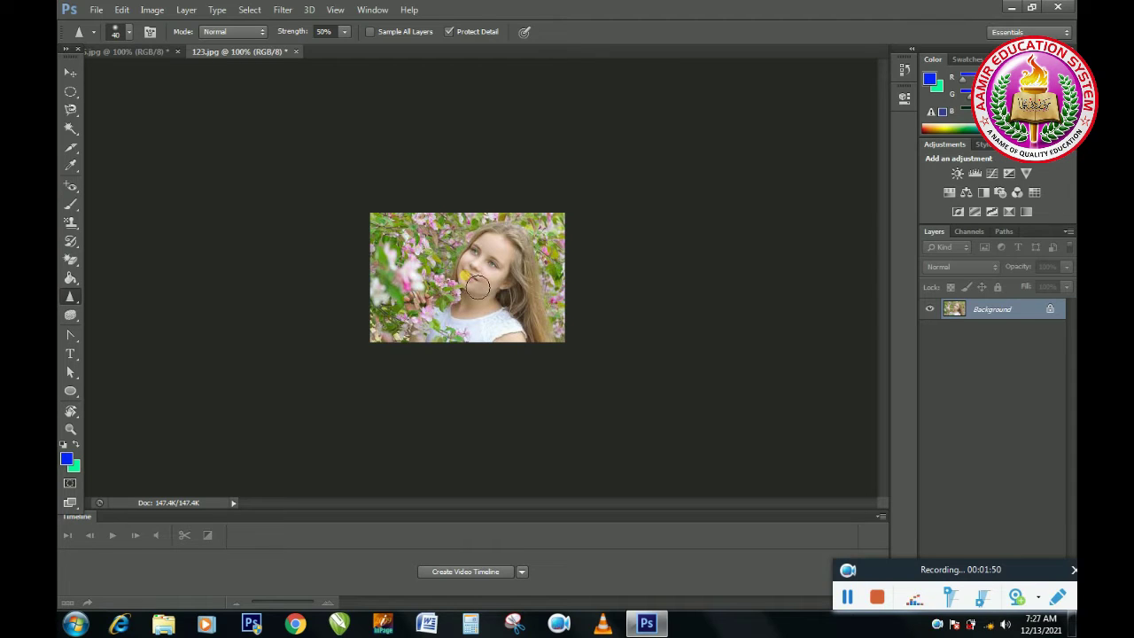
pyautogui.moveTo(488, 275)
pyautogui.mouseDown()
pyautogui.moveTo(518, 269)
pyautogui.moveTo(418, 295)
pyautogui.moveTo(416, 263)
pyautogui.moveTo(409, 276)
pyautogui.moveTo(428, 242)
pyautogui.moveTo(400, 288)
pyautogui.moveTo(403, 310)
pyautogui.moveTo(429, 272)
pyautogui.moveTo(414, 295)
pyautogui.moveTo(397, 285)
pyautogui.moveTo(412, 310)
pyautogui.moveTo(489, 282)
pyautogui.moveTo(490, 304)
pyautogui.moveTo(498, 260)
pyautogui.moveTo(504, 277)
pyautogui.moveTo(491, 289)
pyautogui.moveTo(501, 265)
pyautogui.moveTo(467, 279)
pyautogui.moveTo(543, 306)
pyautogui.moveTo(416, 326)
pyautogui.moveTo(407, 351)
pyautogui.moveTo(428, 349)
pyautogui.moveTo(469, 292)
pyautogui.moveTo(473, 266)
pyautogui.moveTo(492, 291)
pyautogui.moveTo(483, 311)
pyautogui.moveTo(503, 321)
pyautogui.moveTo(485, 319)
pyautogui.mouseUp()
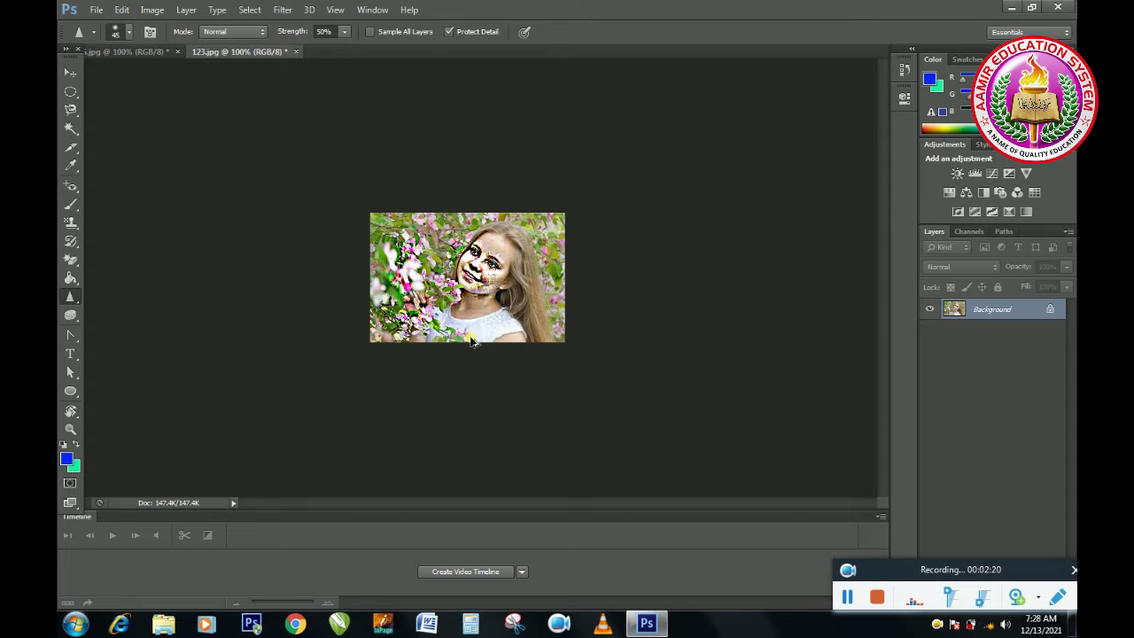
pyautogui.hotkey('ctrl', 'z')
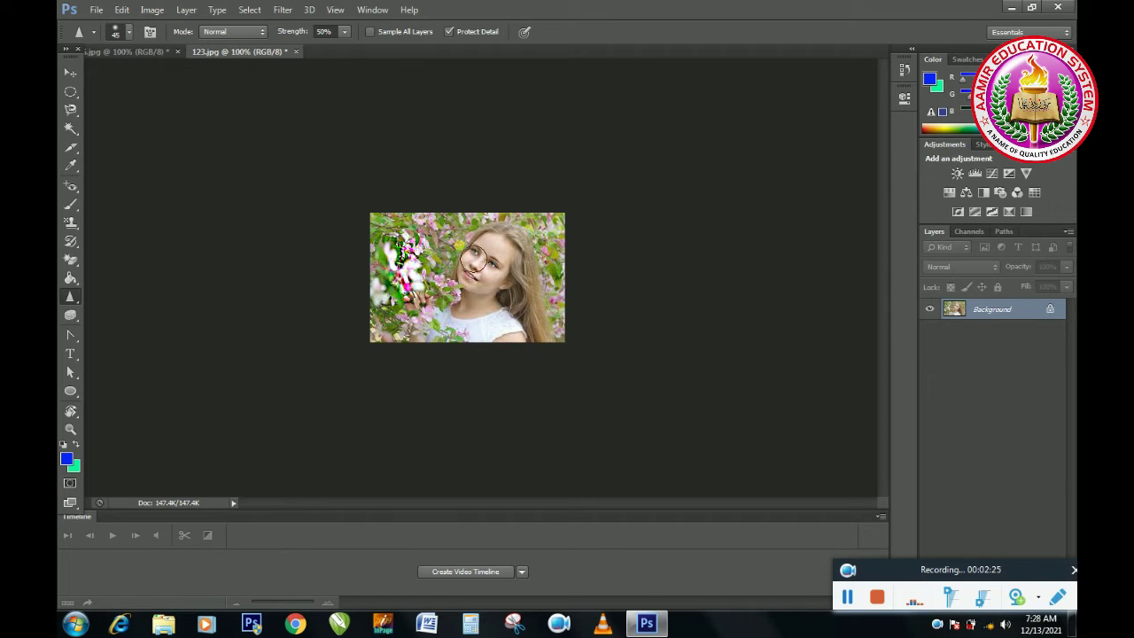
pyautogui.moveTo(487, 301)
pyautogui.mouseDown()
pyautogui.moveTo(539, 309)
pyautogui.moveTo(467, 332)
pyautogui.moveTo(497, 303)
pyautogui.moveTo(487, 280)
pyautogui.moveTo(370, 296)
pyautogui.mouseUp()
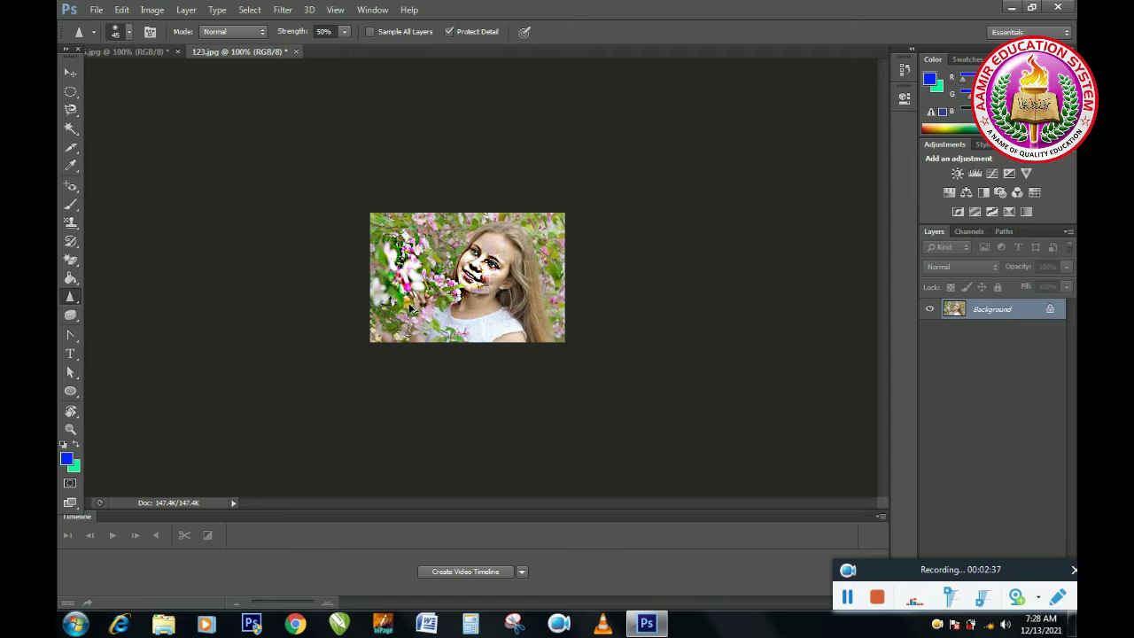
pyautogui.hotkey('ctrl', 'z')
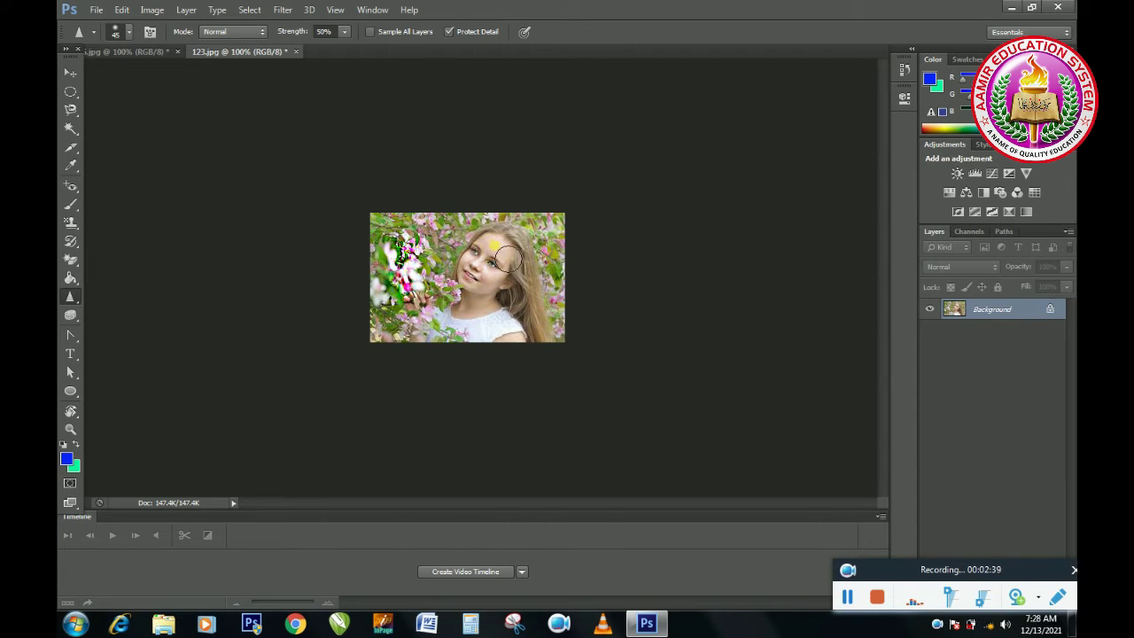
# - On the baby photo, set the foreground to red and brush a red stroke beside the face
pyautogui.rightClick(79, 304)
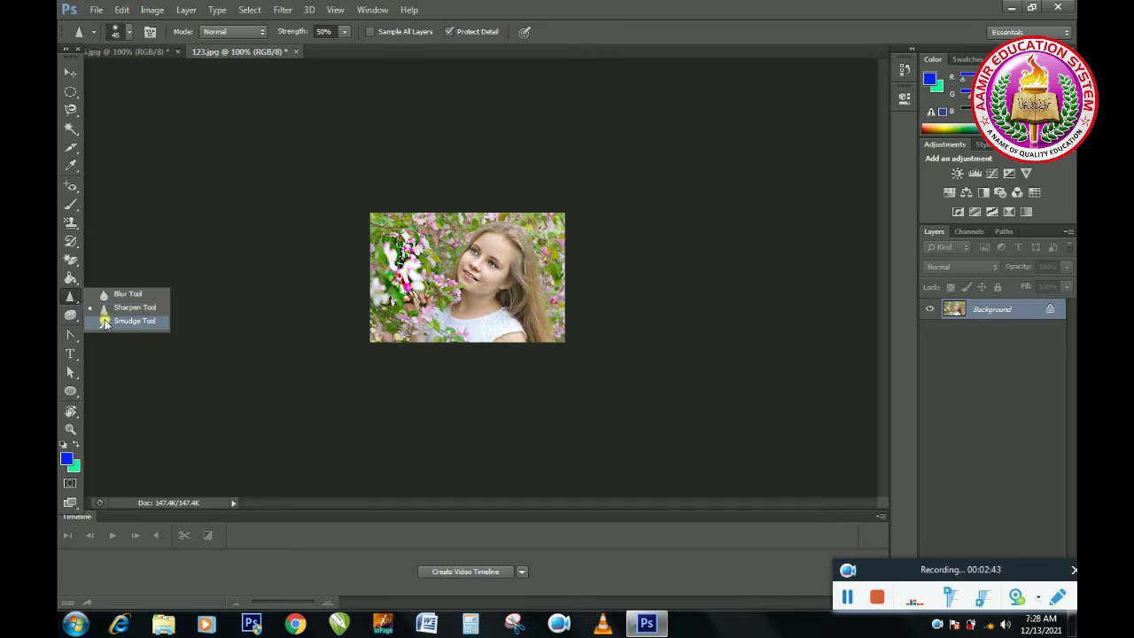
pyautogui.click(105, 320)
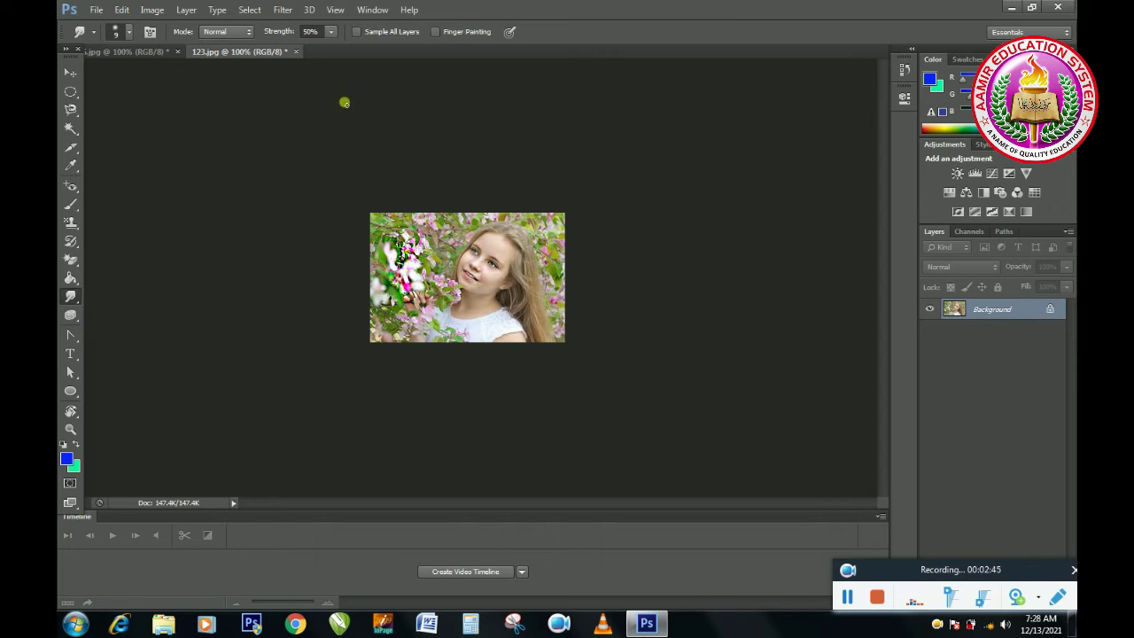
pyautogui.click(161, 51)
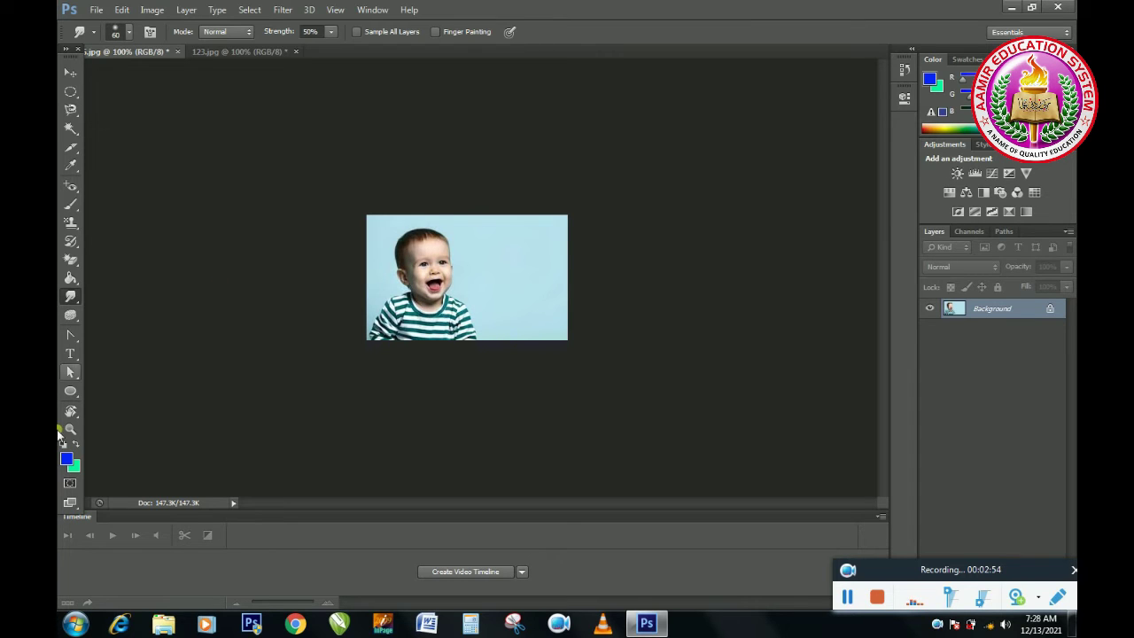
pyautogui.click(66, 458)
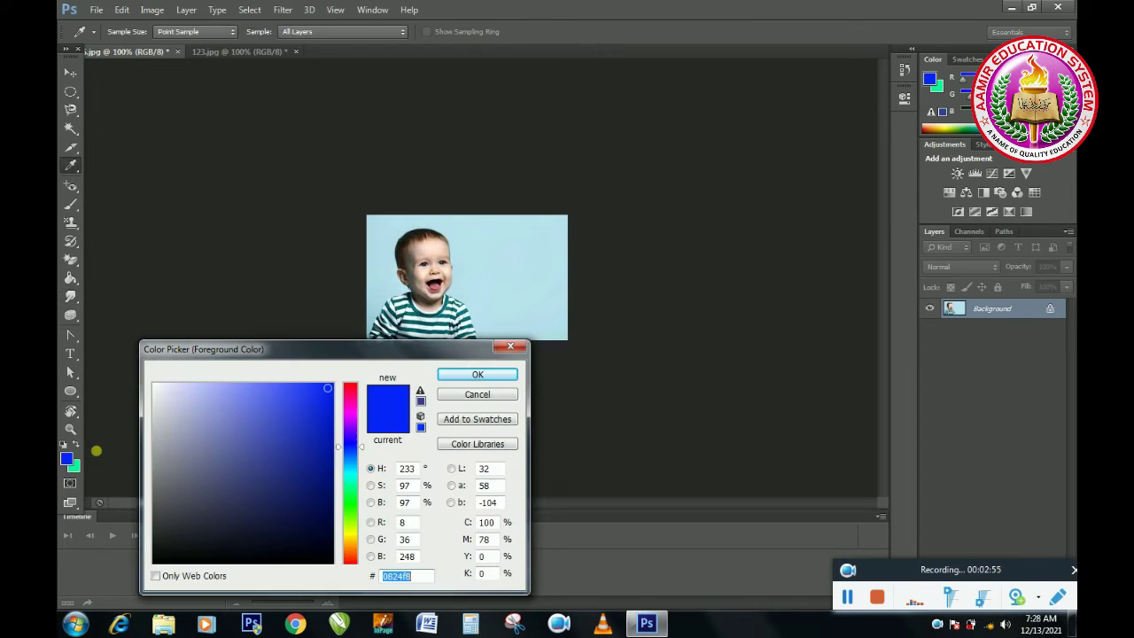
pyautogui.click(347, 388)
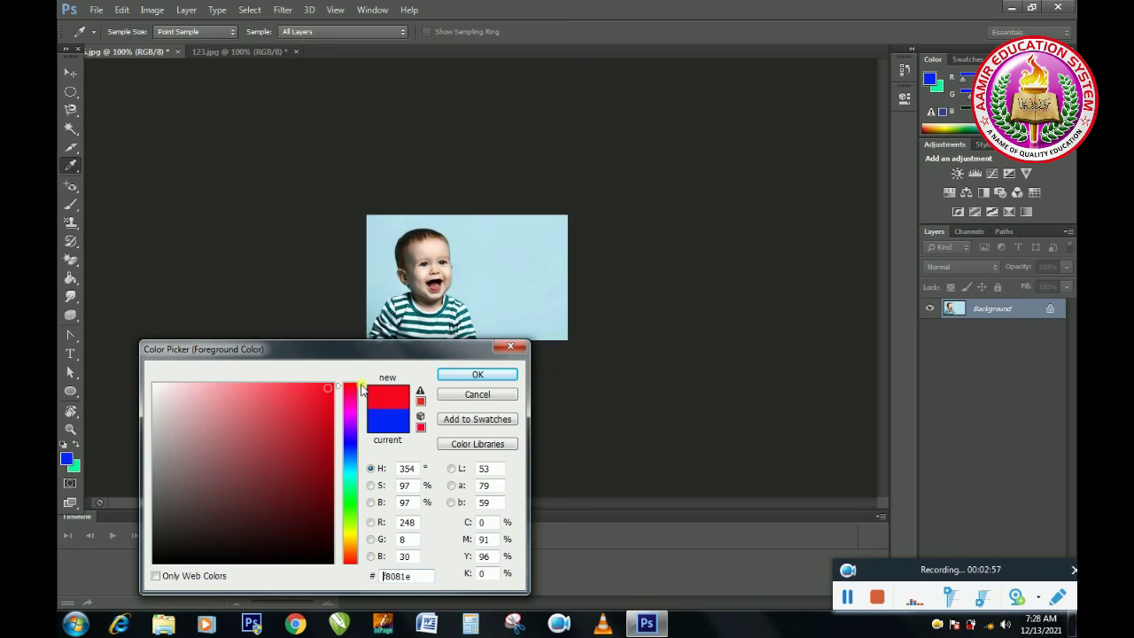
pyautogui.click(469, 376)
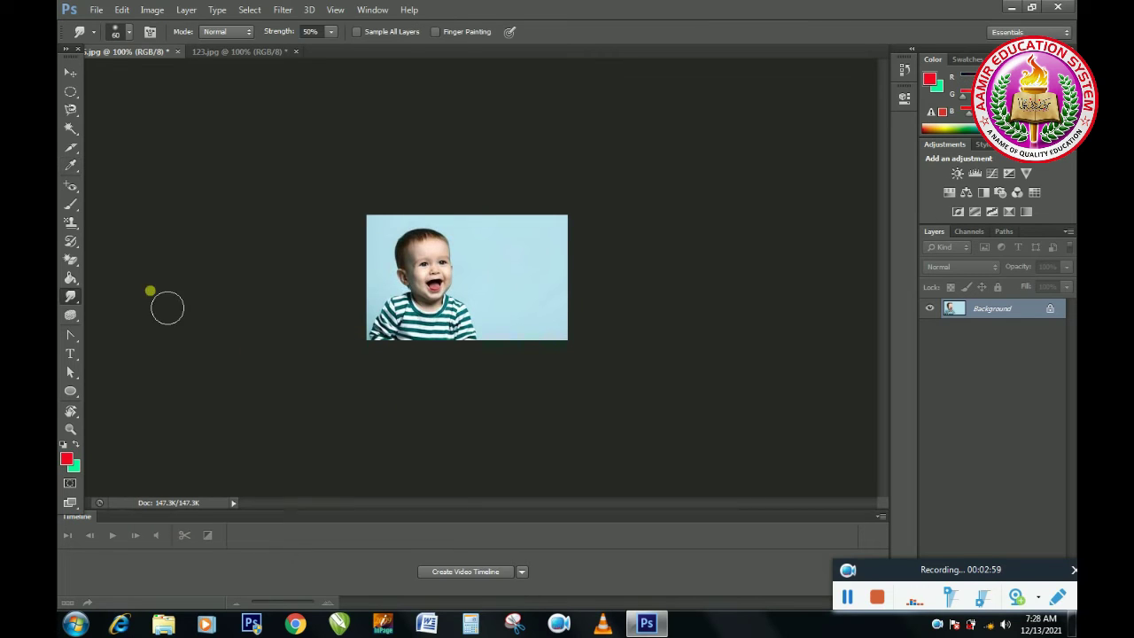
pyautogui.click(75, 206)
pyautogui.click(113, 202)
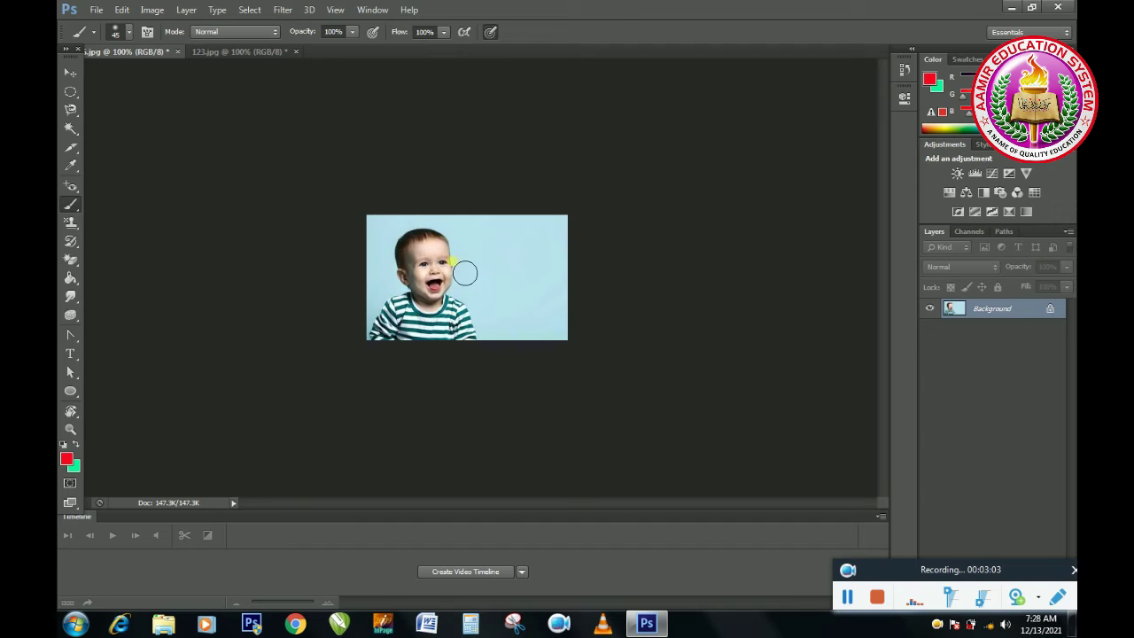
pyautogui.moveTo(462, 292); pyautogui.dragTo(510, 241)
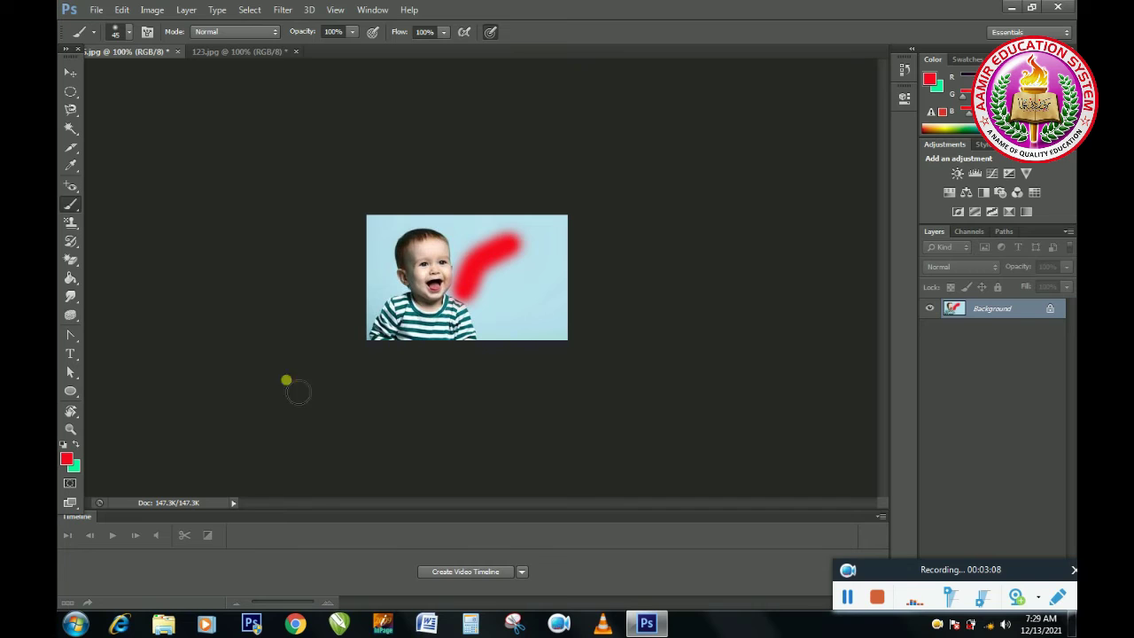
# - Set the foreground to blue and paint a blue stroke alongside the red one
pyautogui.click(64, 460)
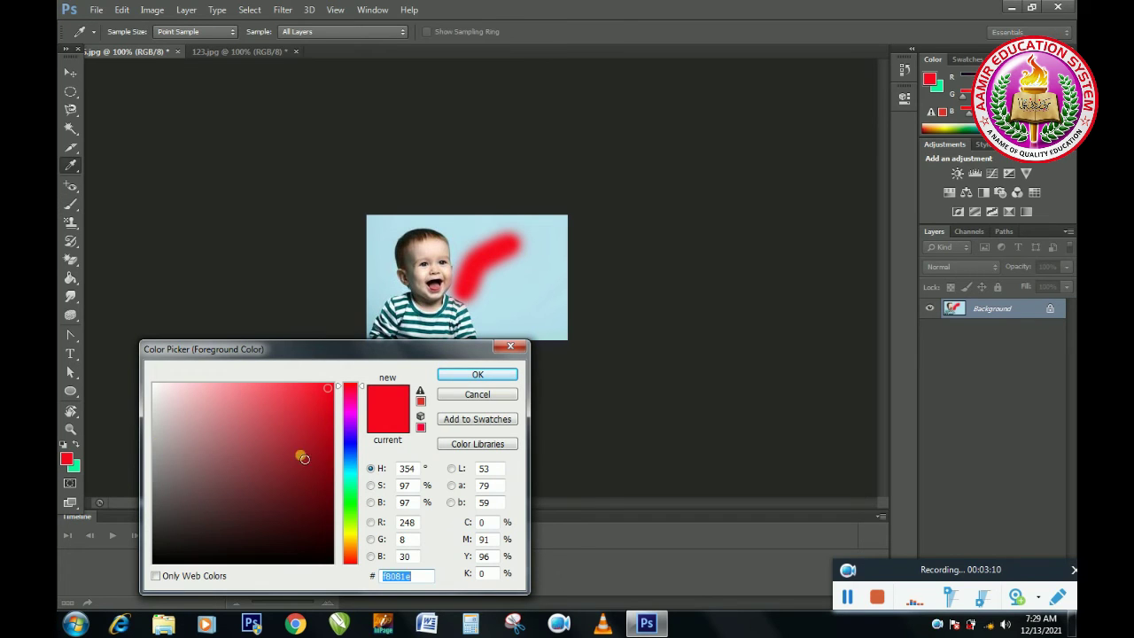
pyautogui.click(345, 447)
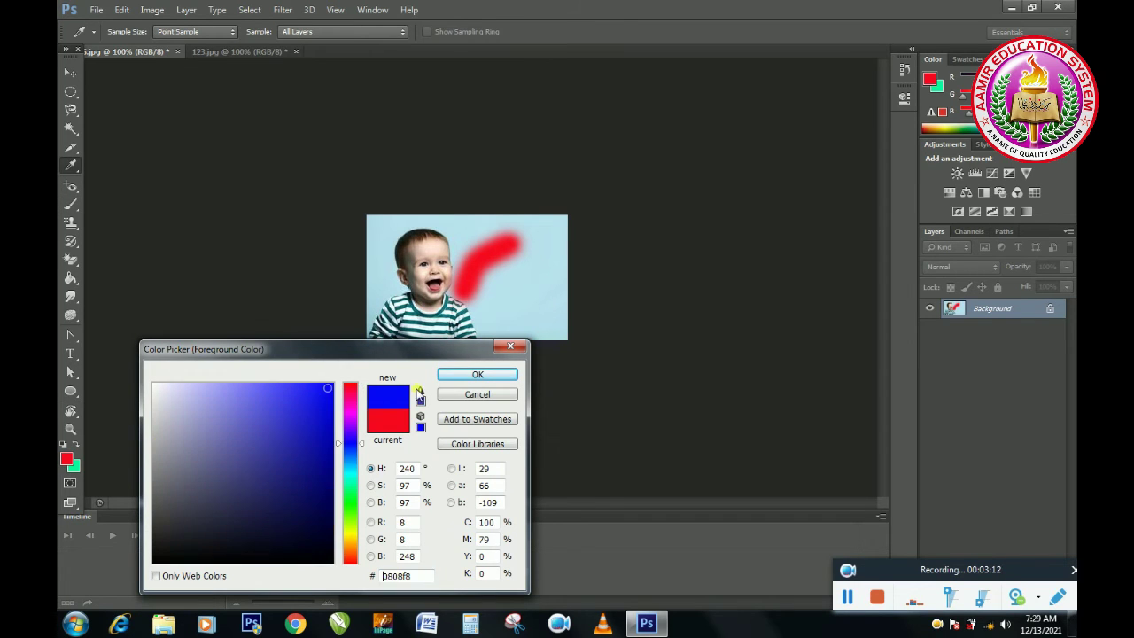
pyautogui.click(478, 374)
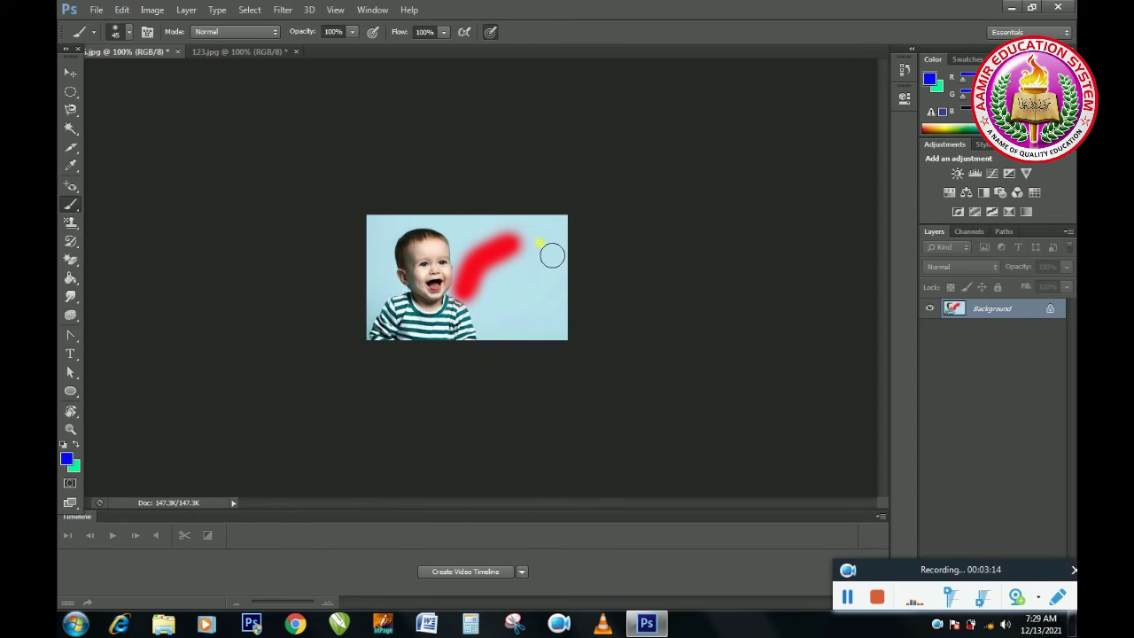
pyautogui.moveTo(542, 248)
pyautogui.mouseDown()
pyautogui.moveTo(506, 286)
pyautogui.moveTo(501, 314)
pyautogui.mouseUp()
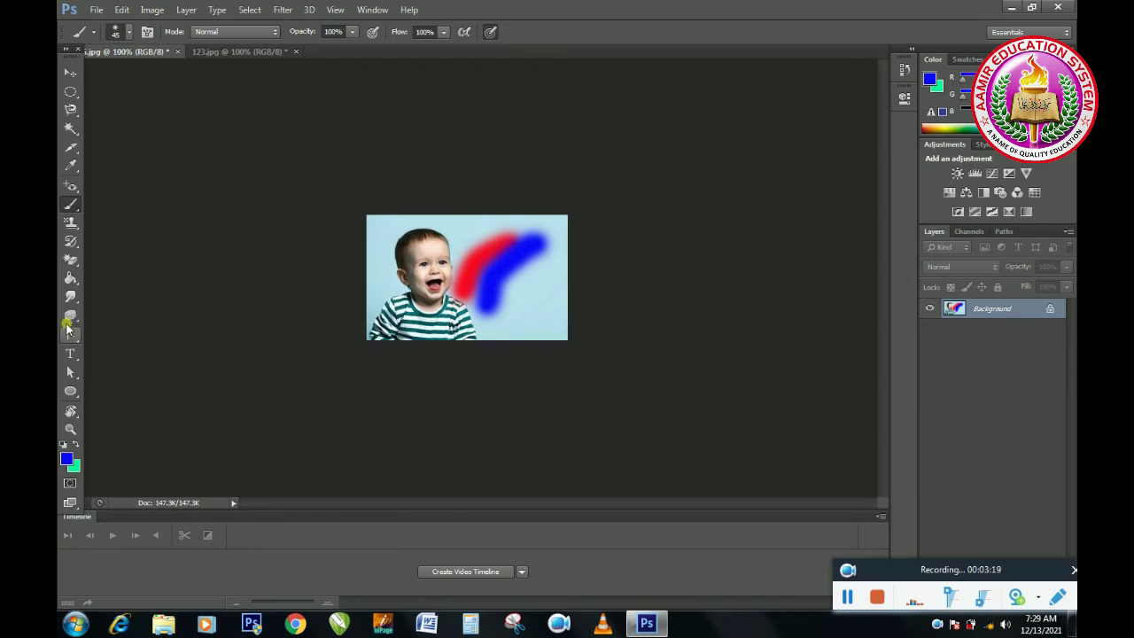
pyautogui.moveTo(74, 303); pyautogui.dragTo(113, 319)
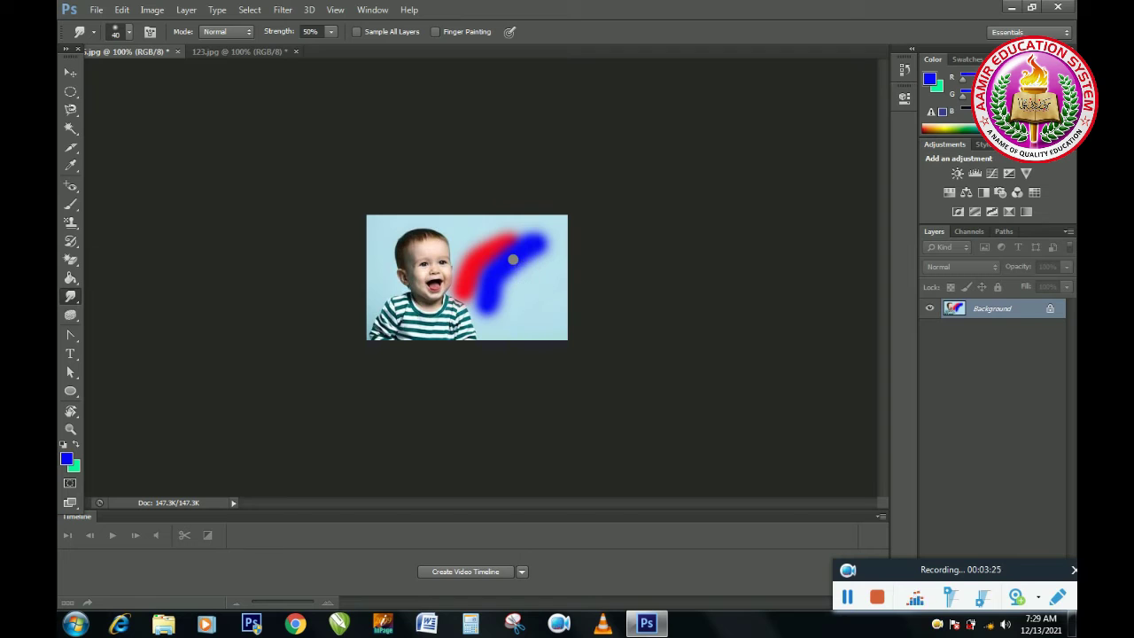
# - Zoom to 200% and smudge the blue stroke into the red one, blending them purple
pyautogui.click(71, 430)
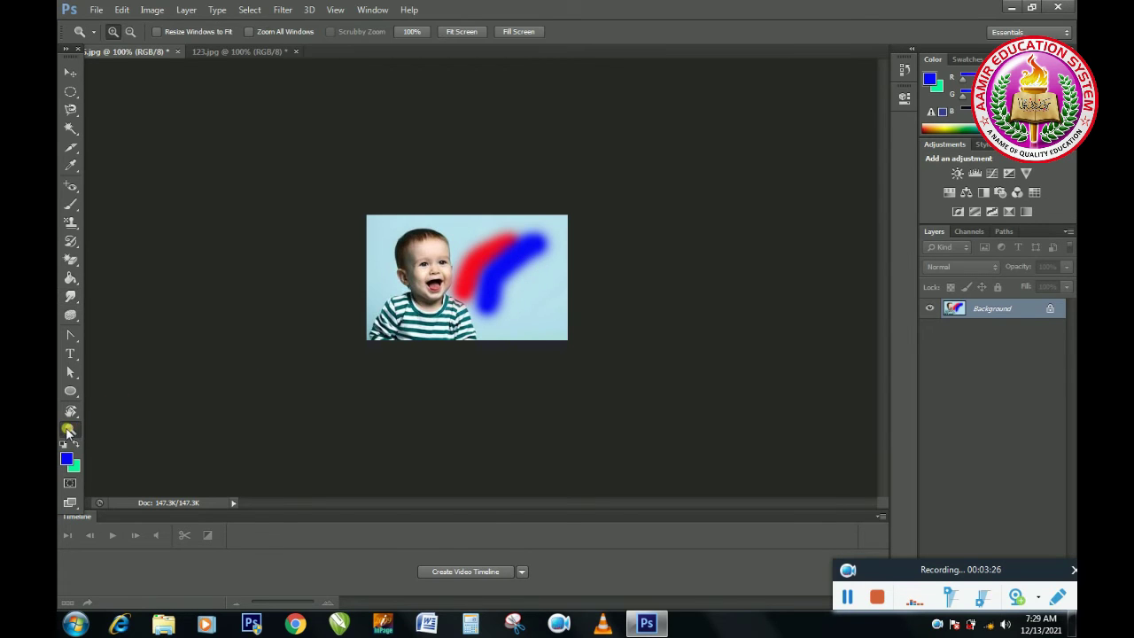
pyautogui.click(490, 255)
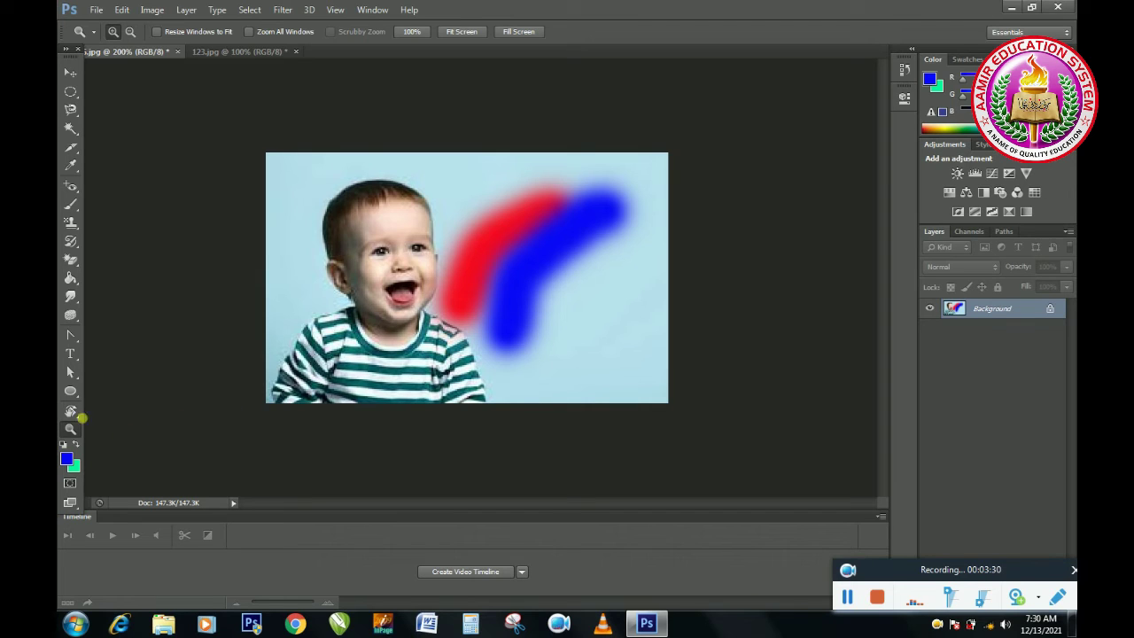
pyautogui.click(71, 296)
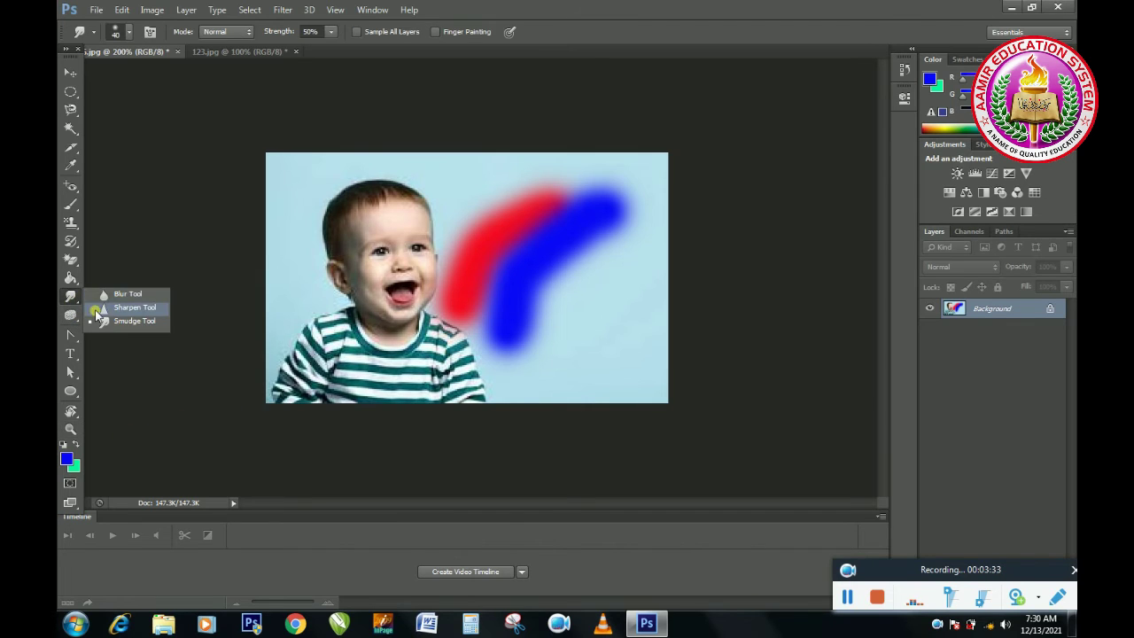
pyautogui.click(120, 321)
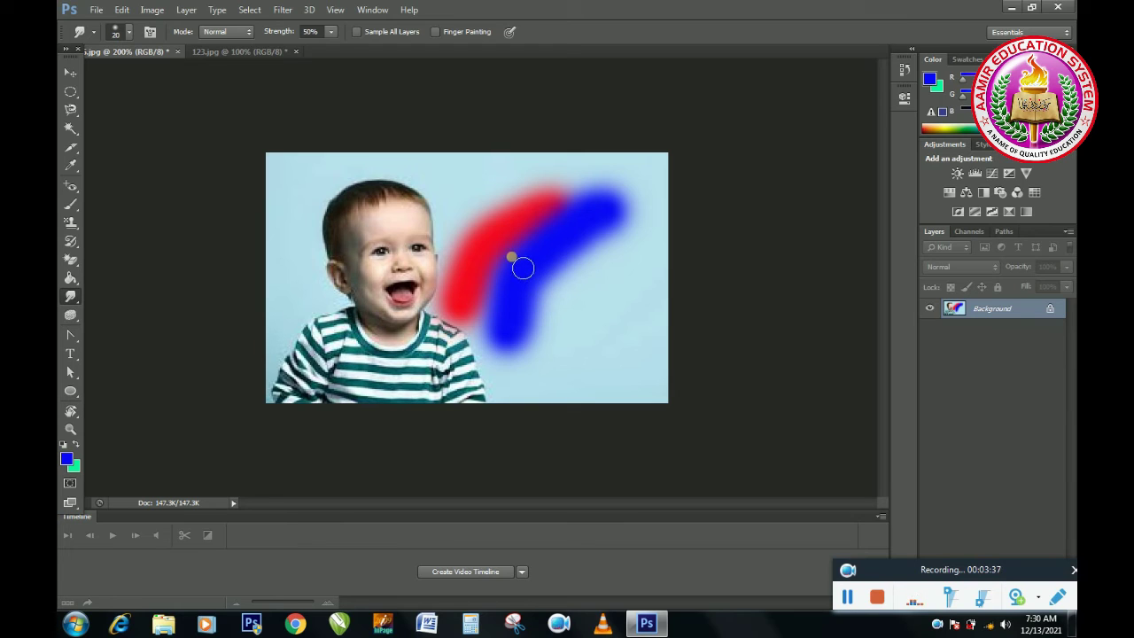
pyautogui.moveTo(543, 238)
pyautogui.mouseDown()
pyautogui.moveTo(487, 306)
pyautogui.moveTo(600, 206)
pyautogui.moveTo(491, 287)
pyautogui.moveTo(502, 329)
pyautogui.moveTo(519, 304)
pyautogui.moveTo(499, 292)
pyautogui.moveTo(476, 308)
pyautogui.mouseUp()
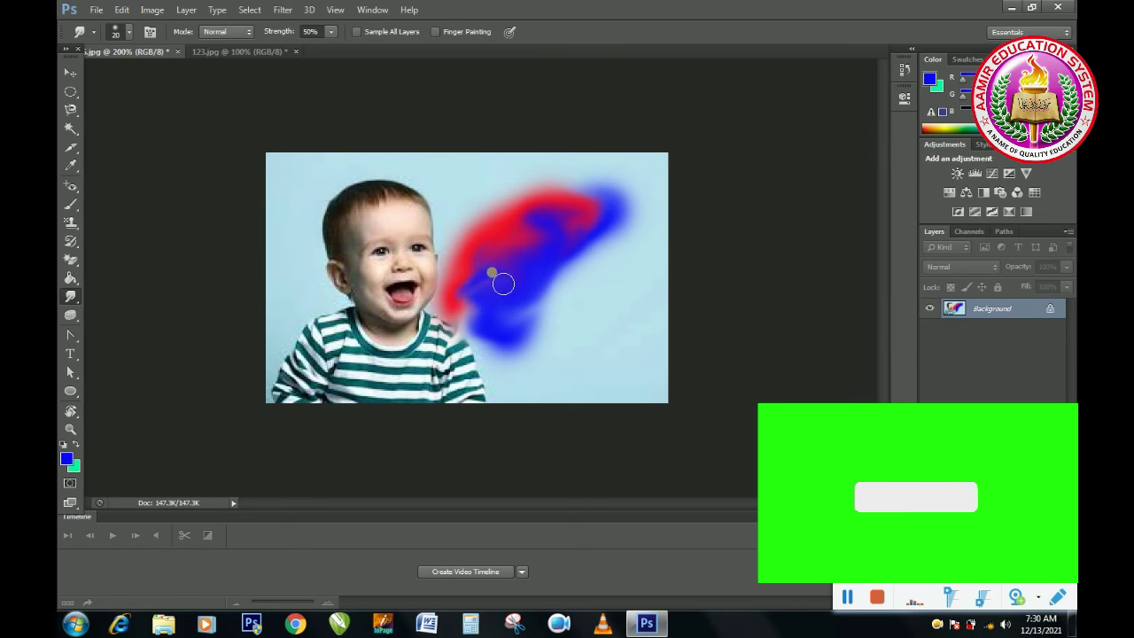
pyautogui.moveTo(549, 229)
pyautogui.mouseDown()
pyautogui.moveTo(506, 256)
pyautogui.moveTo(511, 240)
pyautogui.moveTo(567, 245)
pyautogui.moveTo(579, 227)
pyautogui.moveTo(506, 236)
pyautogui.moveTo(499, 263)
pyautogui.moveTo(527, 304)
pyautogui.moveTo(575, 246)
pyautogui.moveTo(537, 261)
pyautogui.moveTo(493, 324)
pyautogui.moveTo(547, 282)
pyautogui.moveTo(519, 253)
pyautogui.moveTo(529, 272)
pyautogui.moveTo(569, 254)
pyautogui.moveTo(487, 266)
pyautogui.moveTo(488, 292)
pyautogui.moveTo(506, 250)
pyautogui.moveTo(466, 271)
pyautogui.moveTo(572, 240)
pyautogui.moveTo(590, 212)
pyautogui.moveTo(592, 267)
pyautogui.moveTo(557, 253)
pyautogui.moveTo(531, 274)
pyautogui.moveTo(569, 254)
pyautogui.moveTo(548, 238)
pyautogui.moveTo(562, 253)
pyautogui.moveTo(603, 238)
pyautogui.moveTo(599, 212)
pyautogui.moveTo(527, 226)
pyautogui.moveTo(560, 245)
pyautogui.moveTo(535, 280)
pyautogui.moveTo(489, 287)
pyautogui.moveTo(518, 241)
pyautogui.moveTo(539, 266)
pyautogui.moveTo(519, 261)
pyautogui.moveTo(590, 234)
pyautogui.moveTo(506, 256)
pyautogui.moveTo(569, 265)
pyautogui.moveTo(630, 242)
pyautogui.moveTo(518, 259)
pyautogui.moveTo(510, 301)
pyautogui.mouseUp()
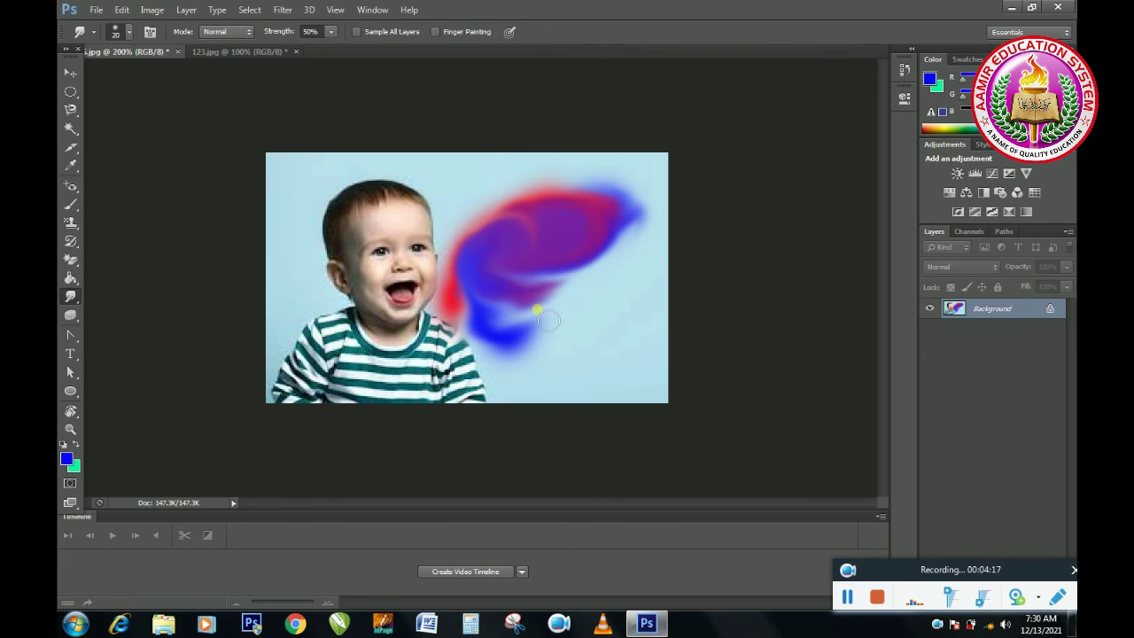
# - Right-click the Smudge Tool slot to show the Blur, Sharpen and Smudge flyout
pyautogui.rightClick(79, 301)
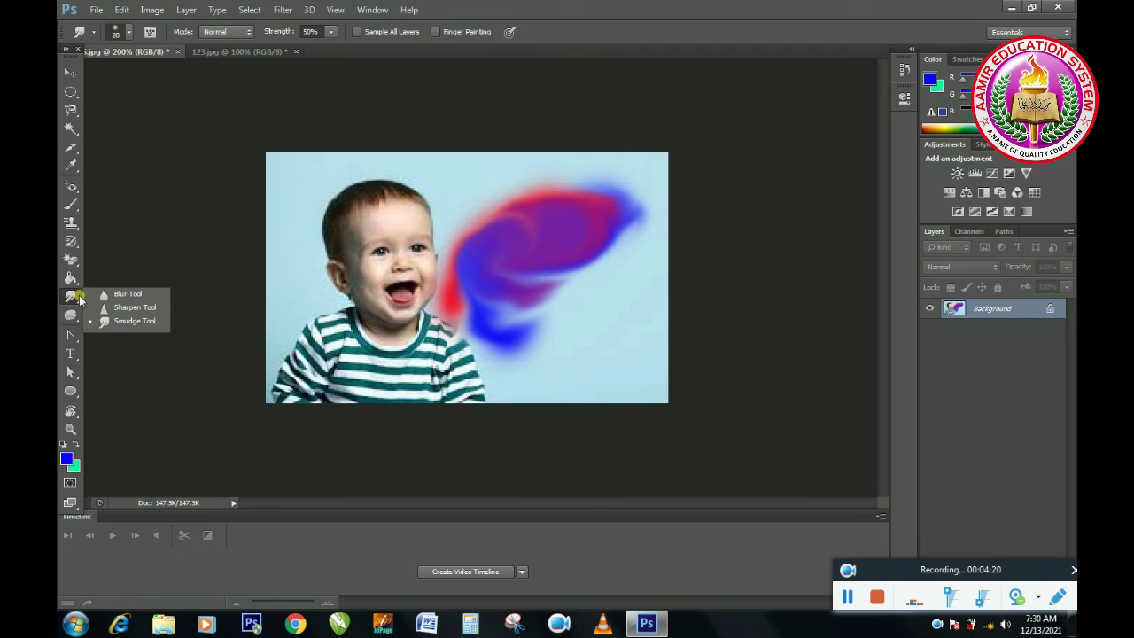